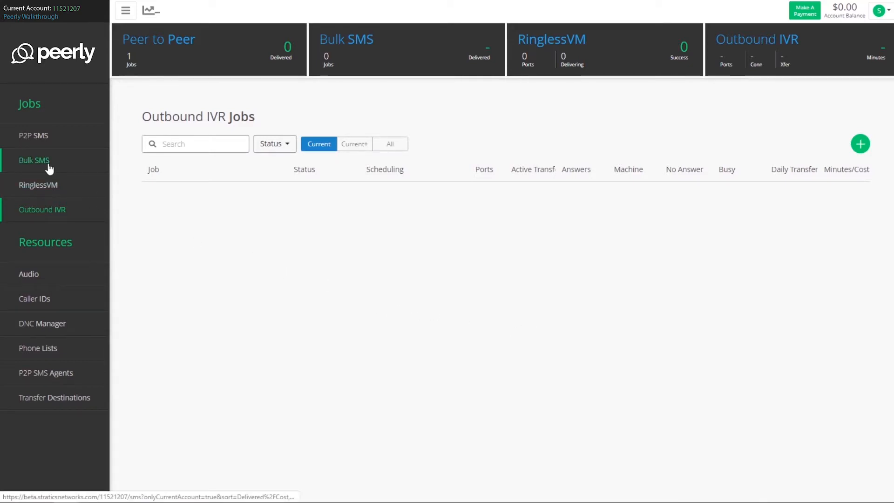
# Create a new Bulk SMS job and name it "Job 1"
pyautogui.click(35, 160)
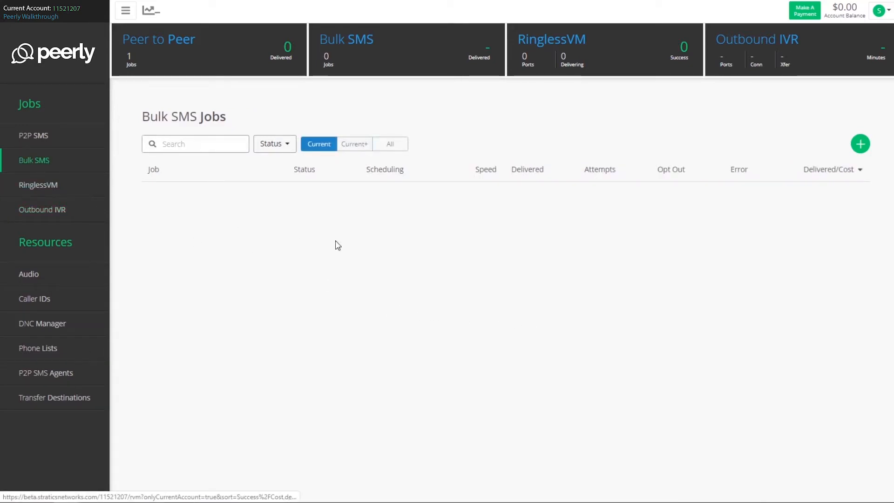
pyautogui.click(861, 147)
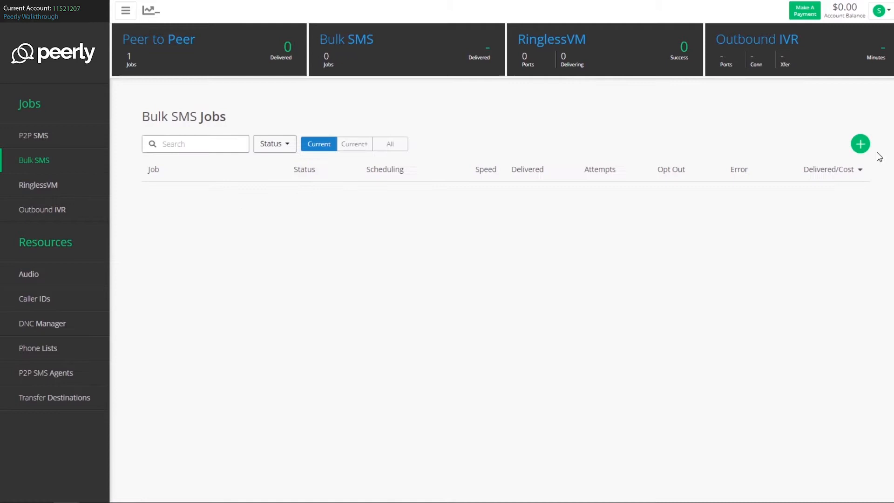
pyautogui.click(862, 148)
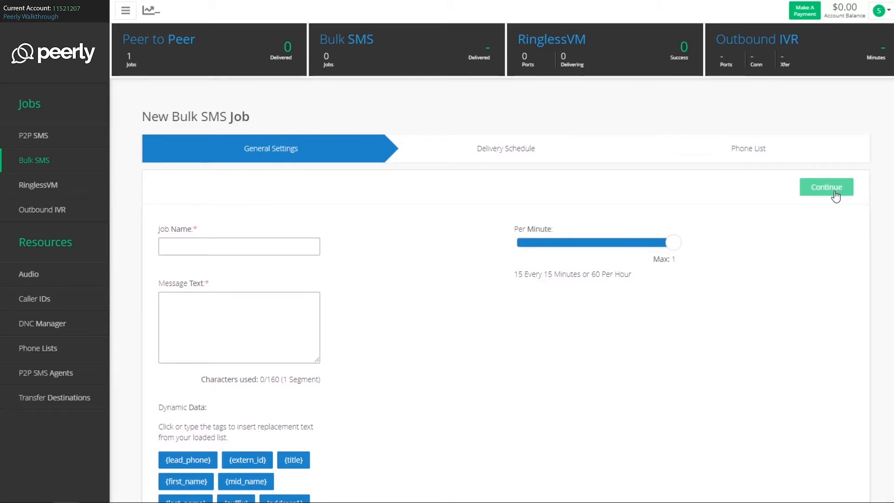
pyautogui.scroll(-3, 831, 194)
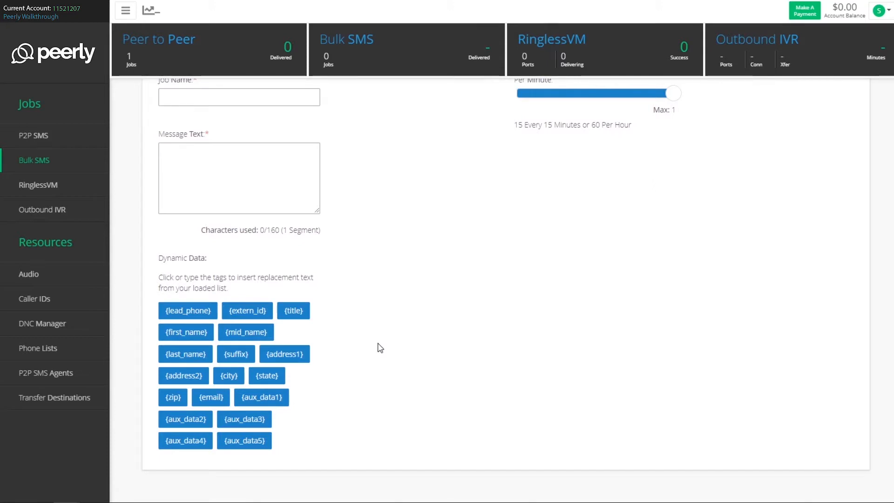
pyautogui.scroll(3, 380, 349)
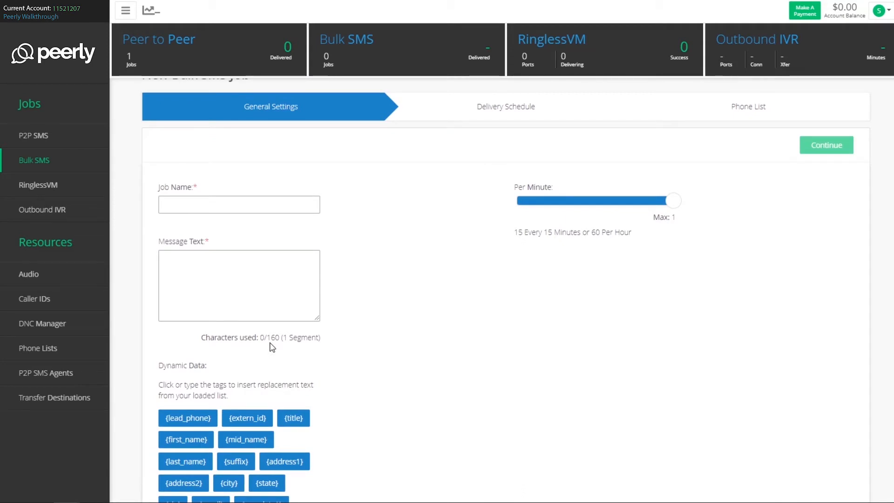
pyautogui.scroll(-1, 274, 344)
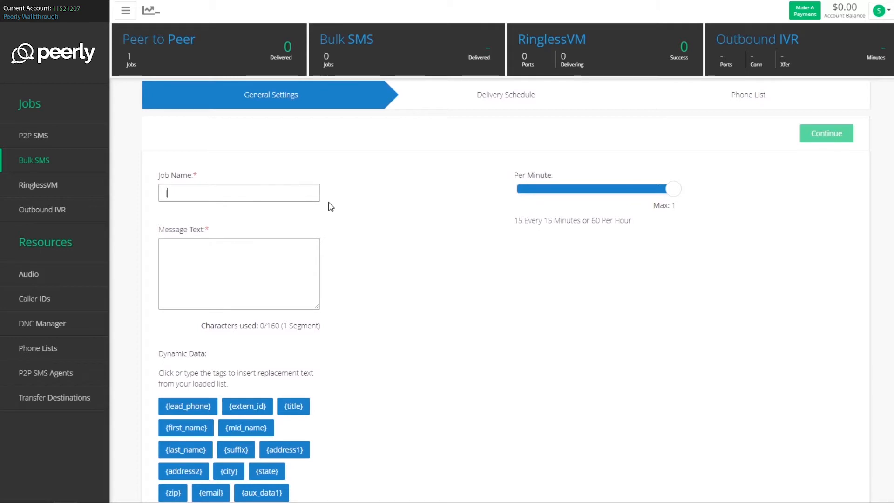
pyautogui.write('JOb')
pyautogui.write('Job 1')
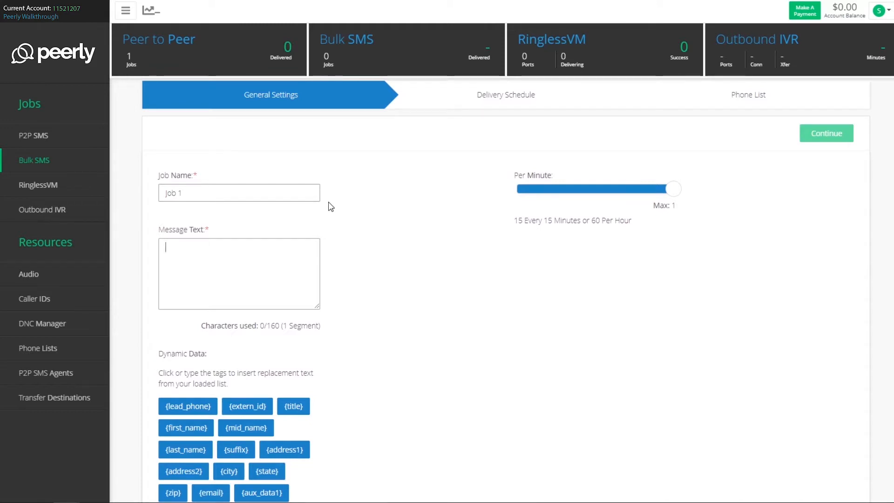
pyautogui.write('Hello')
# Start the message text with "Hello" followed by the {first_name} dynamic data tag
pyautogui.scroll(-1, 367, 219)
pyautogui.click(190, 376)
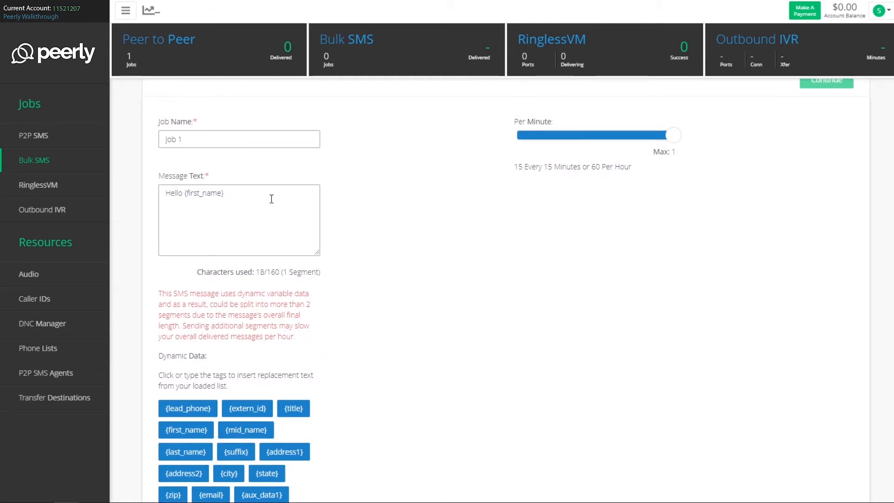
# Complete the message with ", if you would like to opt out of messaging please reply with the word "STOP""
pyautogui.write(', if you would like to ')
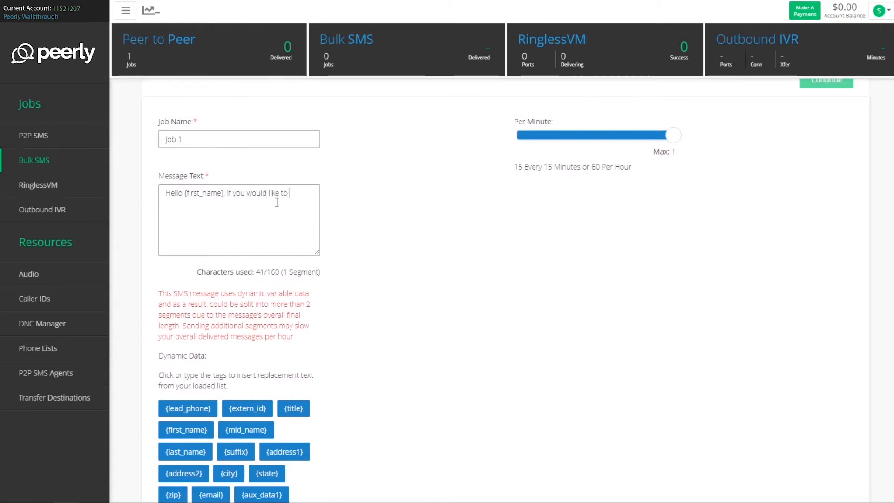
pyautogui.write('opt out of mes')
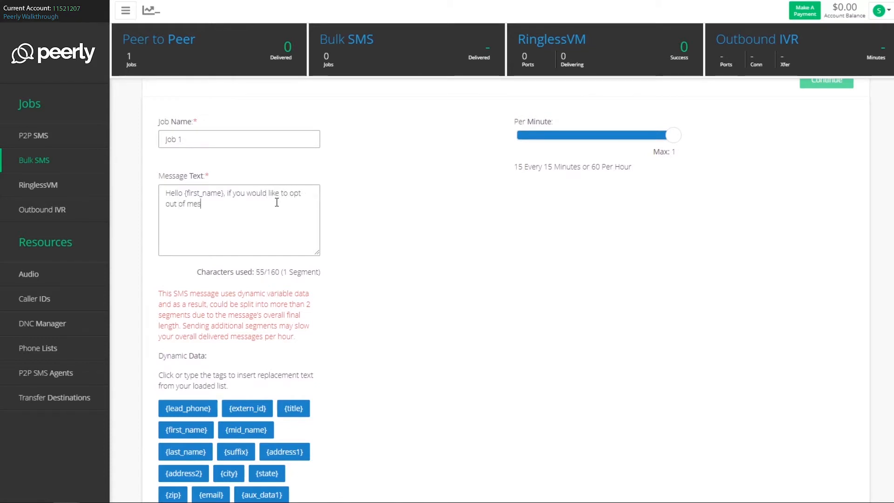
pyautogui.write('saging ')
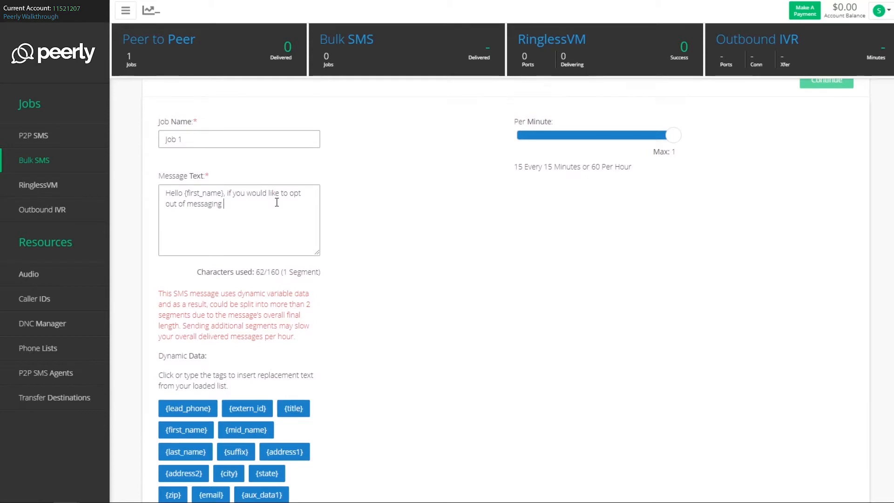
pyautogui.write('please reply with the word "STOP"')
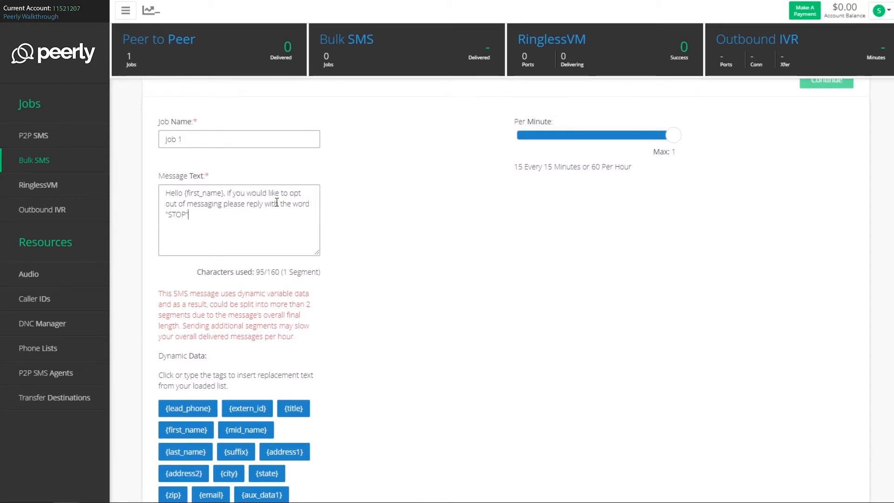
# Proceed to the delivery schedule and set the start date to 2020-06-04 and the end date to 2020-06-11
pyautogui.scroll(3, 367, 159)
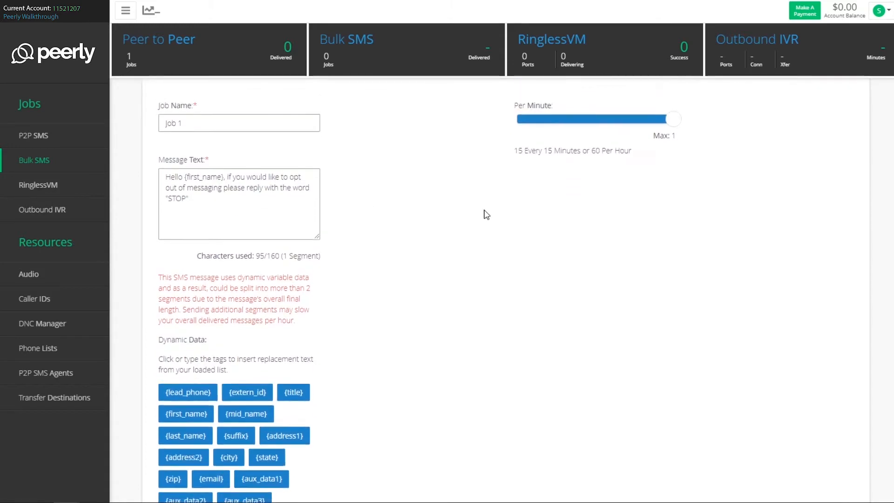
pyautogui.moveTo(521, 274); pyautogui.dragTo(558, 276)
pyautogui.click(559, 276)
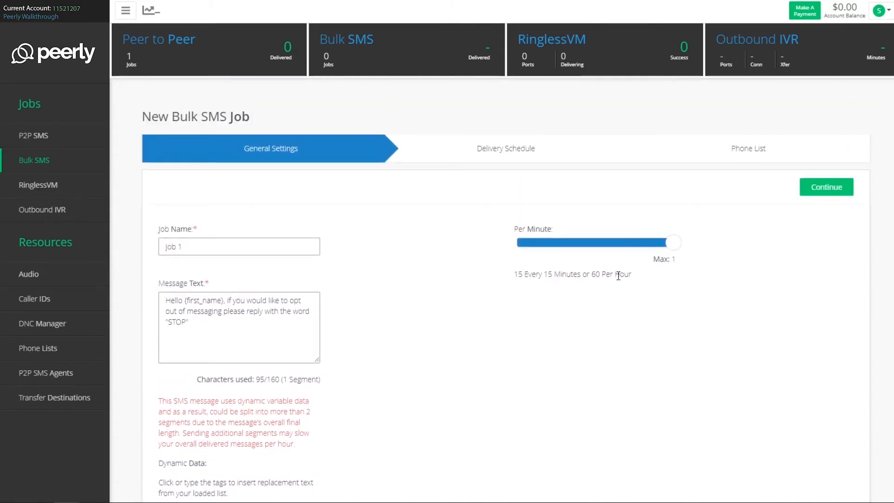
pyautogui.click(831, 195)
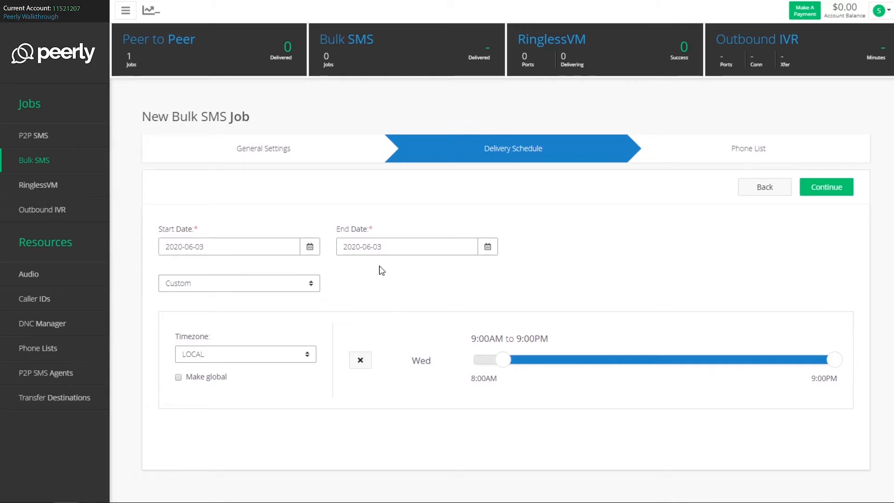
pyautogui.click(310, 251)
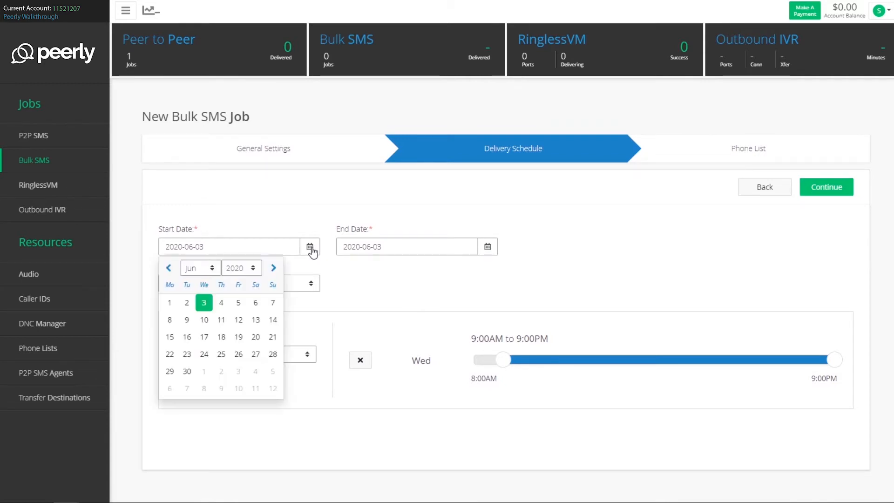
pyautogui.click(221, 305)
pyautogui.click(487, 247)
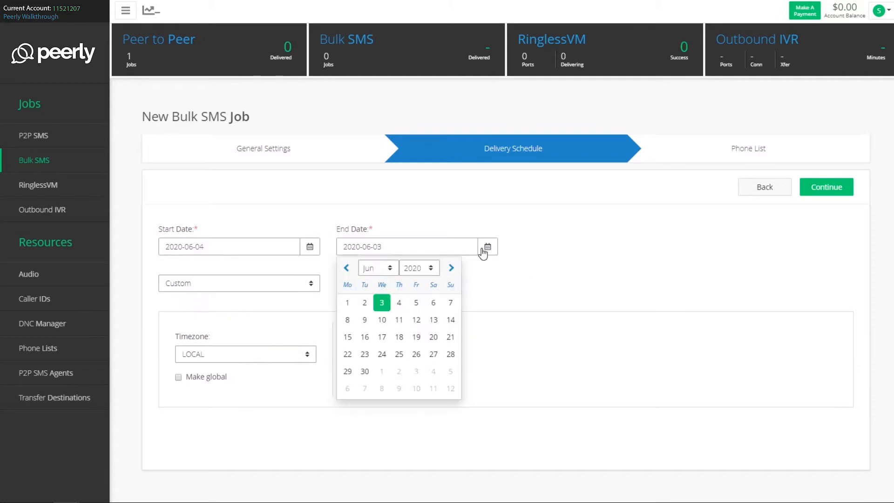
pyautogui.click(399, 319)
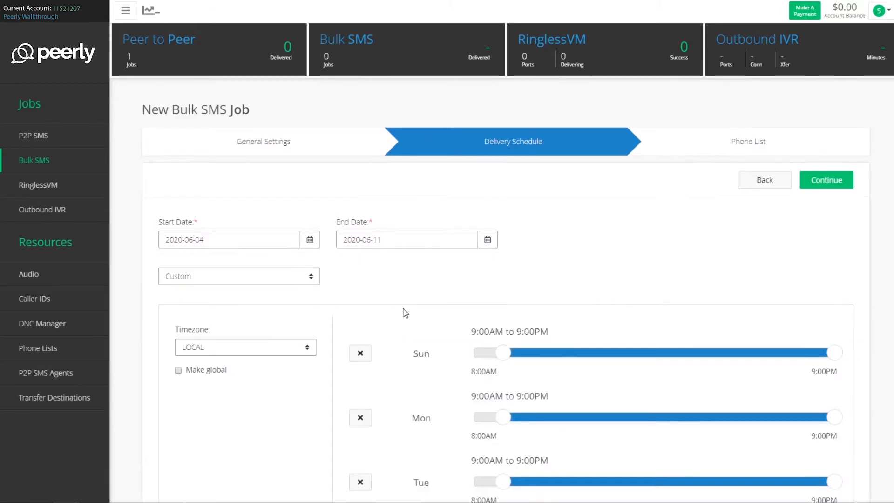
# Close Sunday in the weekly delivery hours, reopen it, and check the timezone setting
pyautogui.scroll(-3, 403, 280)
pyautogui.scroll(-2, 405, 310)
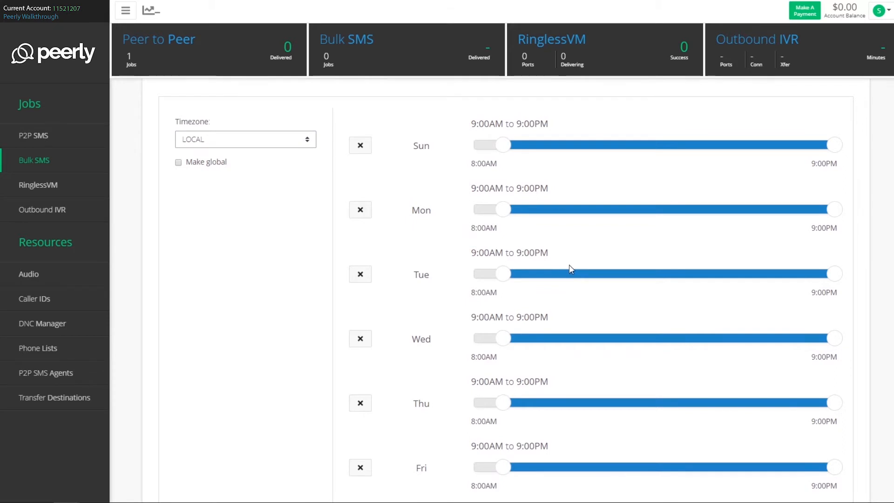
pyautogui.moveTo(504, 145)
pyautogui.mouseDown()
pyautogui.moveTo(558, 152)
pyautogui.moveTo(502, 158)
pyautogui.mouseUp()
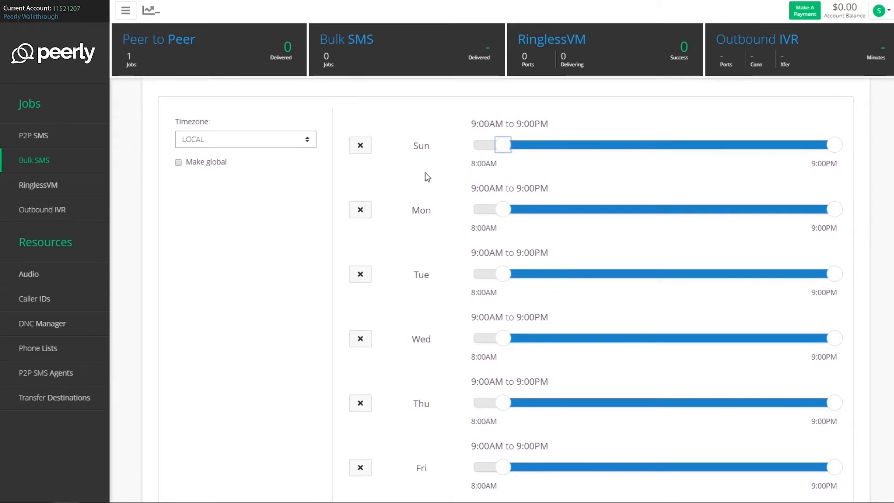
pyautogui.click(361, 145)
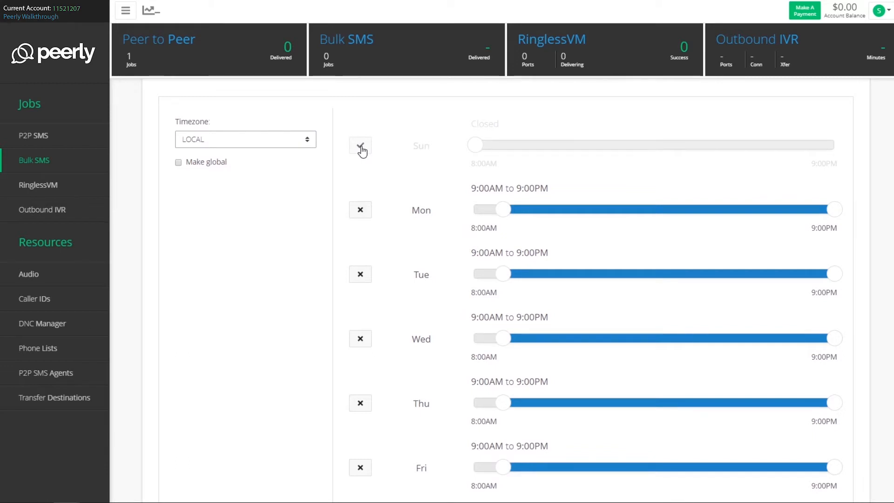
pyautogui.click(361, 147)
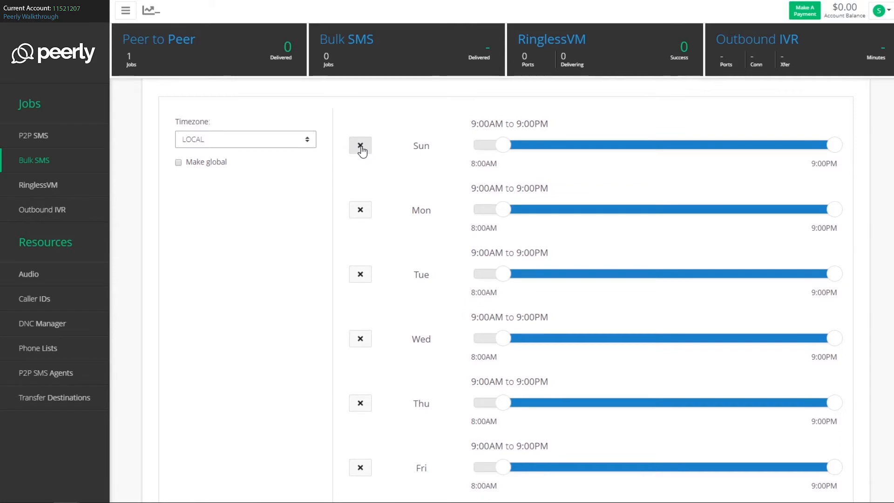
pyautogui.click(297, 141)
pyautogui.click(296, 140)
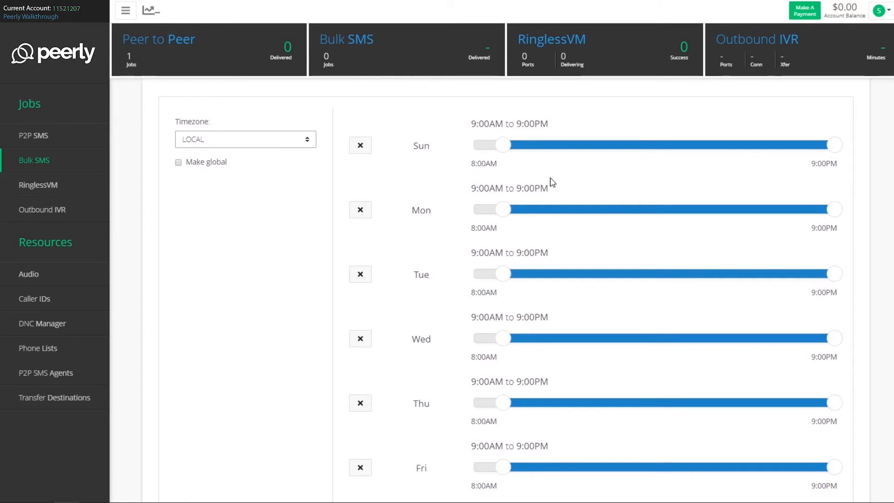
# Proceed to the phone list stage and upload TEST DATA.csv as a new SMS phone list named "List 2"
pyautogui.scroll(5, 552, 182)
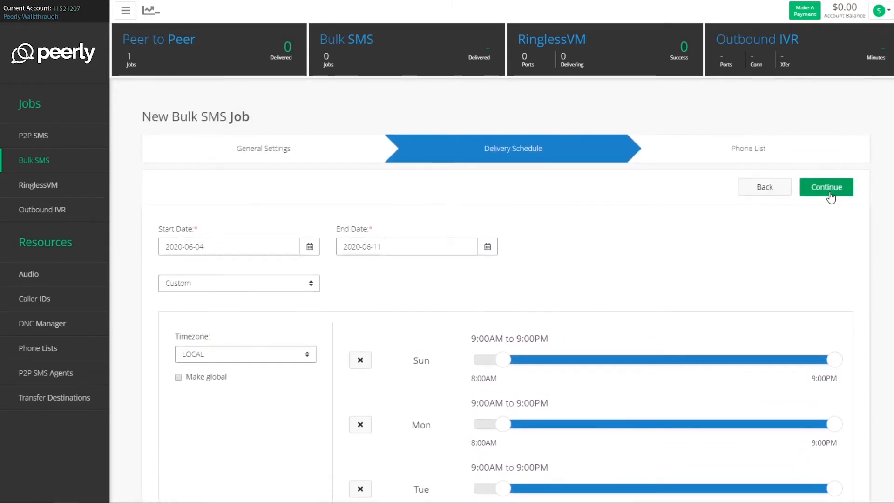
pyautogui.click(829, 196)
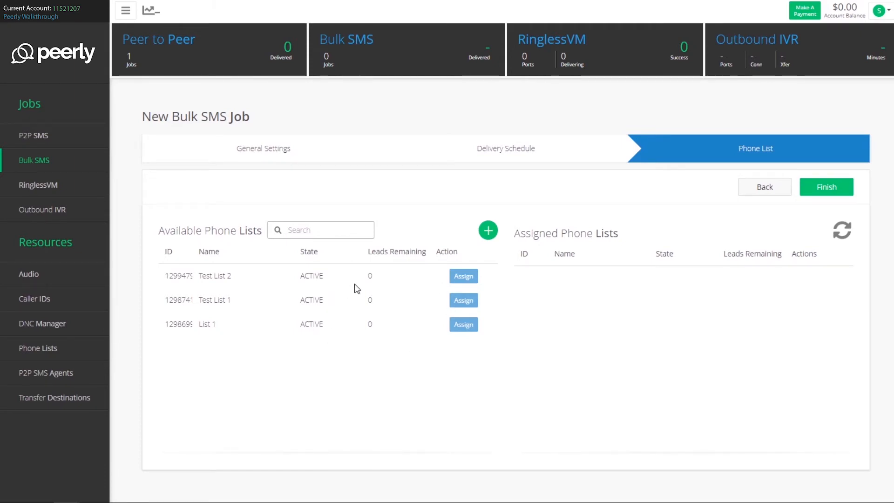
pyautogui.click(487, 231)
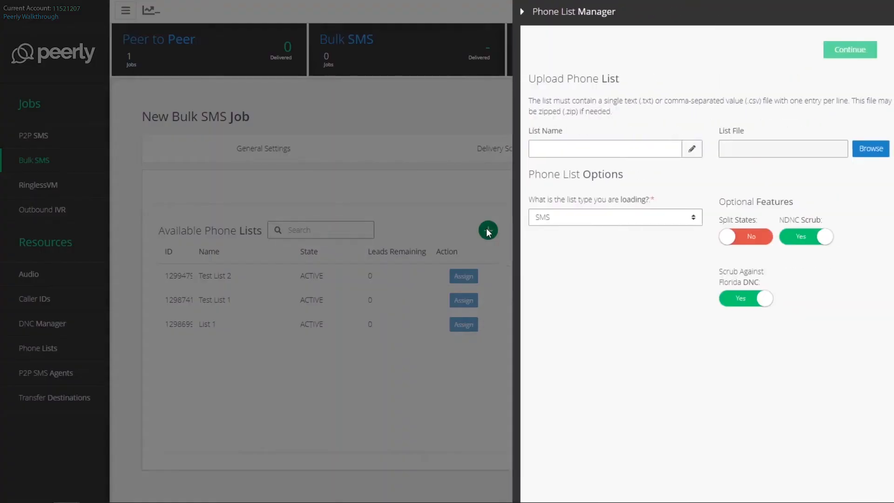
pyautogui.click(610, 148)
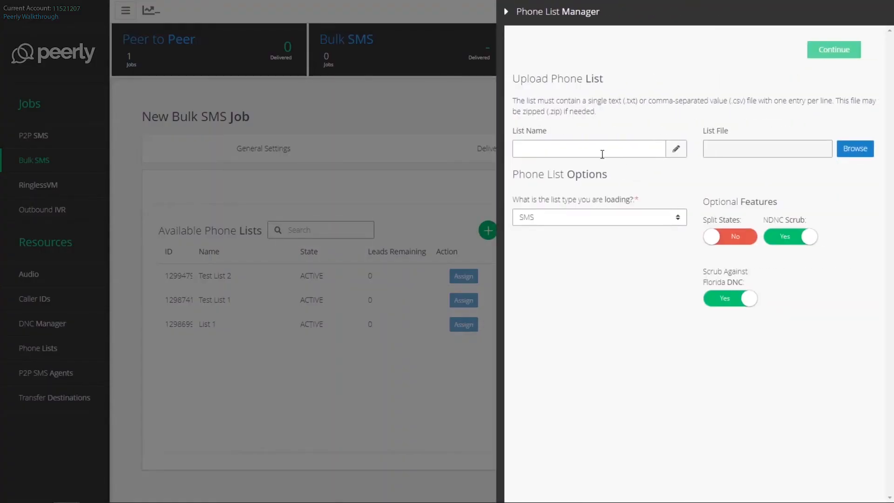
pyautogui.write('List 2')
pyautogui.click(845, 149)
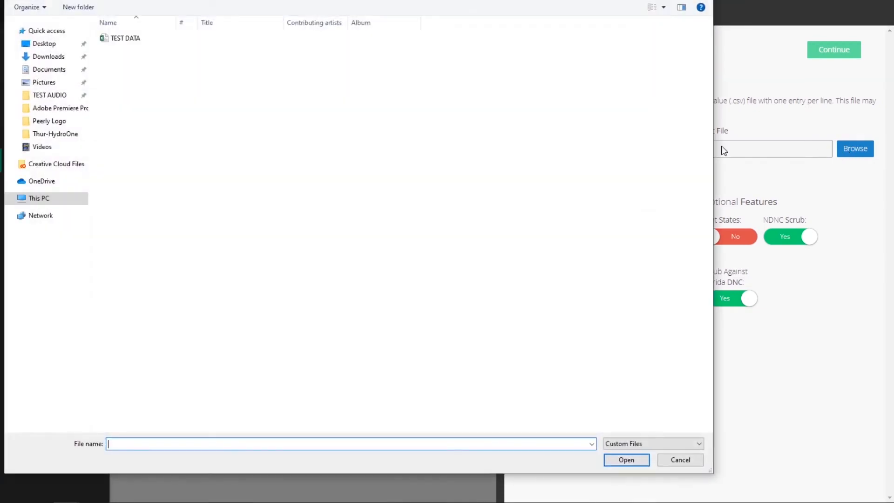
pyautogui.click(175, 37)
pyautogui.click(625, 461)
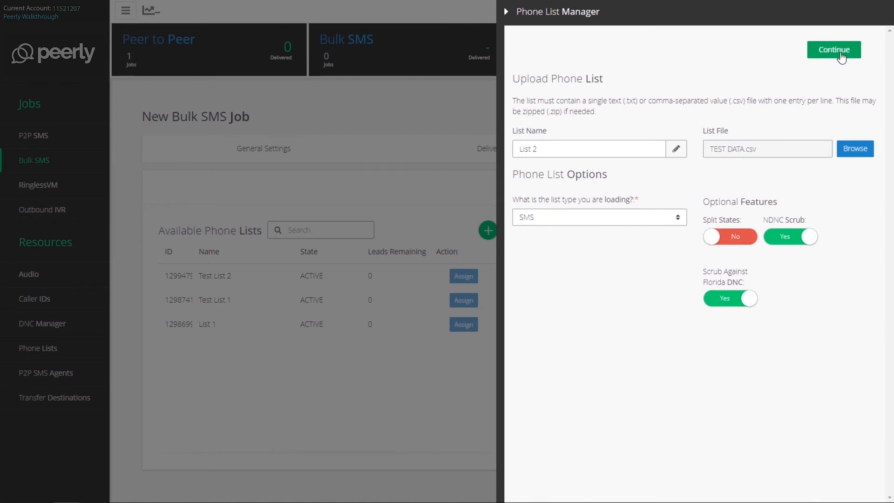
pyautogui.click(840, 55)
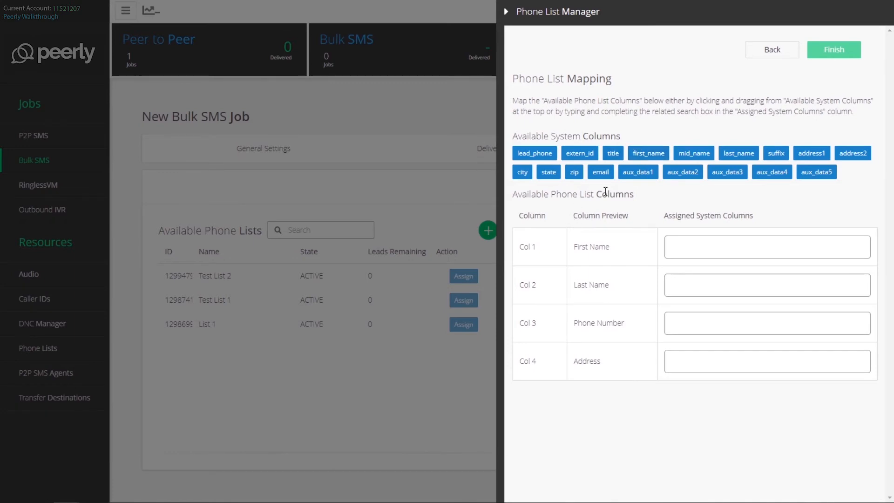
# Map the First Name, Last Name, Phone Number and Address columns to first_name, last_name, lead_phone and address1, and finish the upload
pyautogui.moveTo(652, 153); pyautogui.dragTo(709, 260)
pyautogui.moveTo(691, 152); pyautogui.dragTo(686, 296)
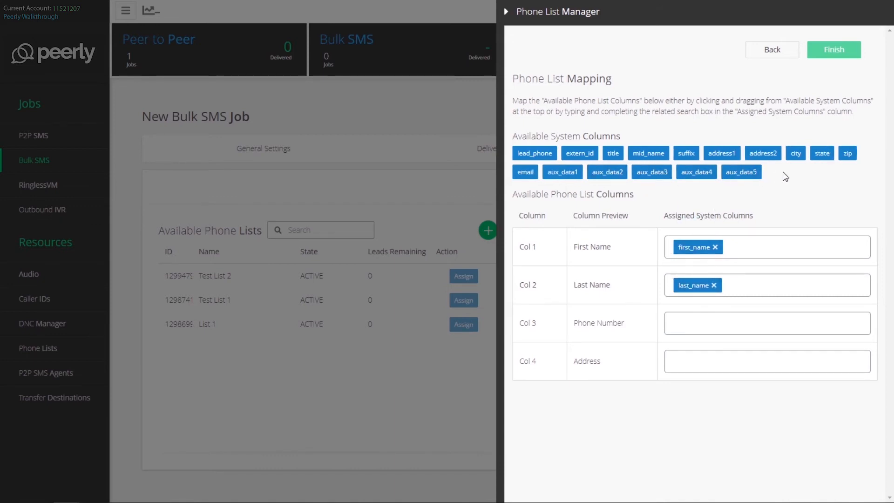
pyautogui.moveTo(530, 154); pyautogui.dragTo(682, 324)
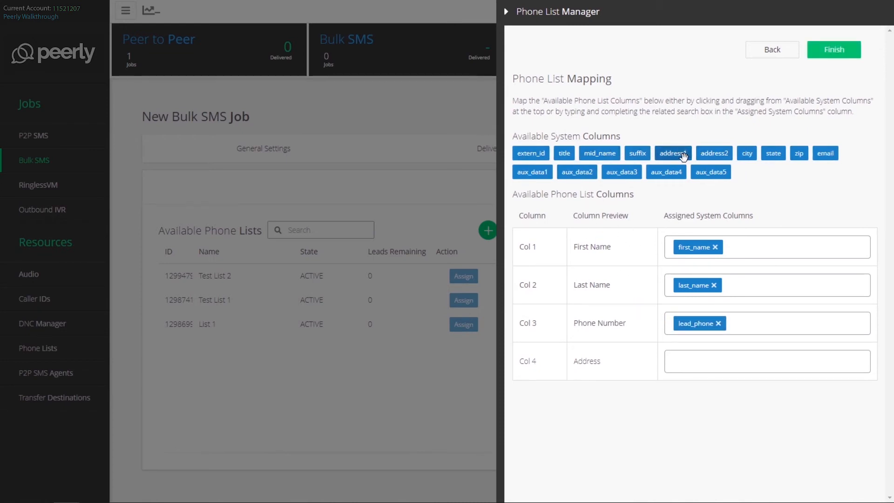
pyautogui.moveTo(682, 154); pyautogui.dragTo(715, 370)
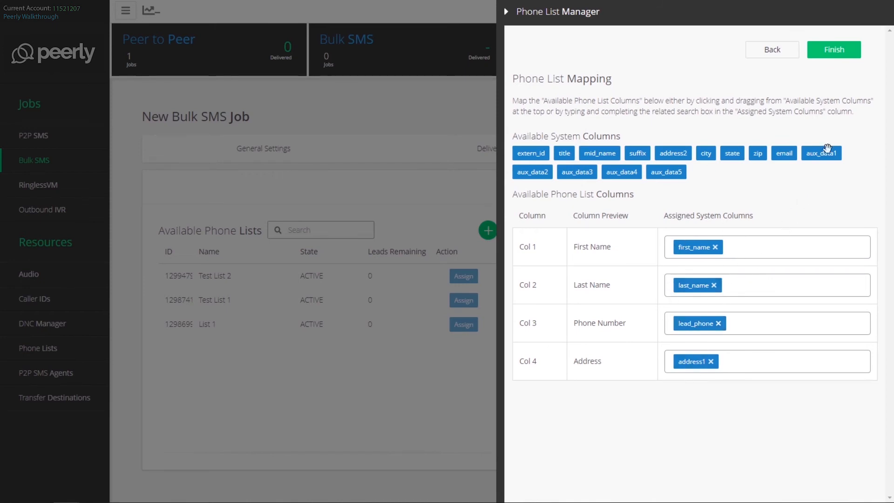
pyautogui.click(831, 52)
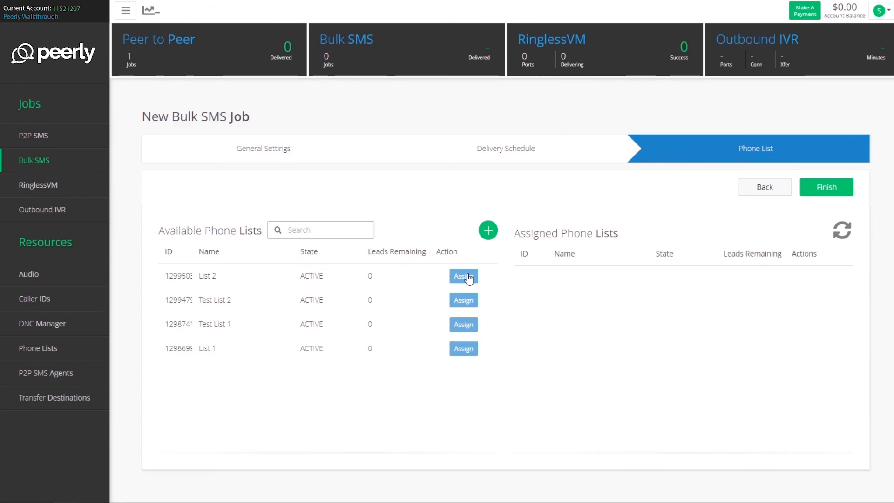
# Finish creating the bulk SMS job and return to the list of Bulk SMS jobs
pyautogui.click(828, 189)
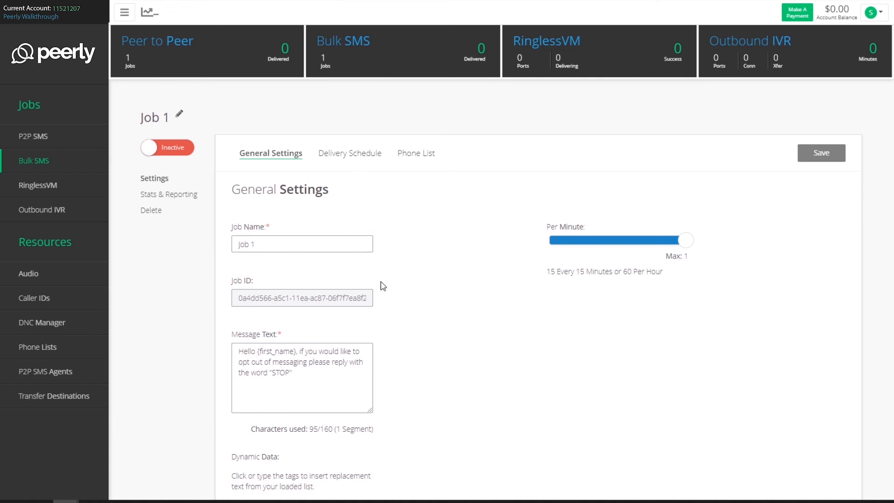
pyautogui.click(178, 200)
pyautogui.click(44, 165)
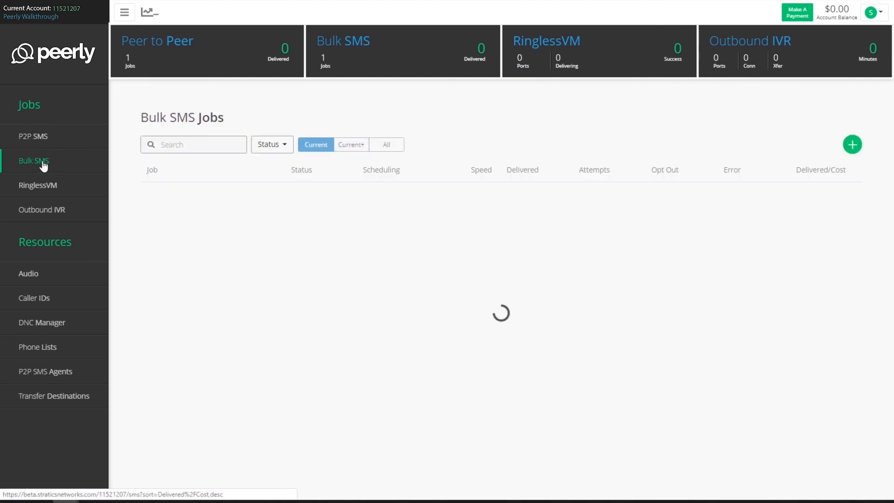